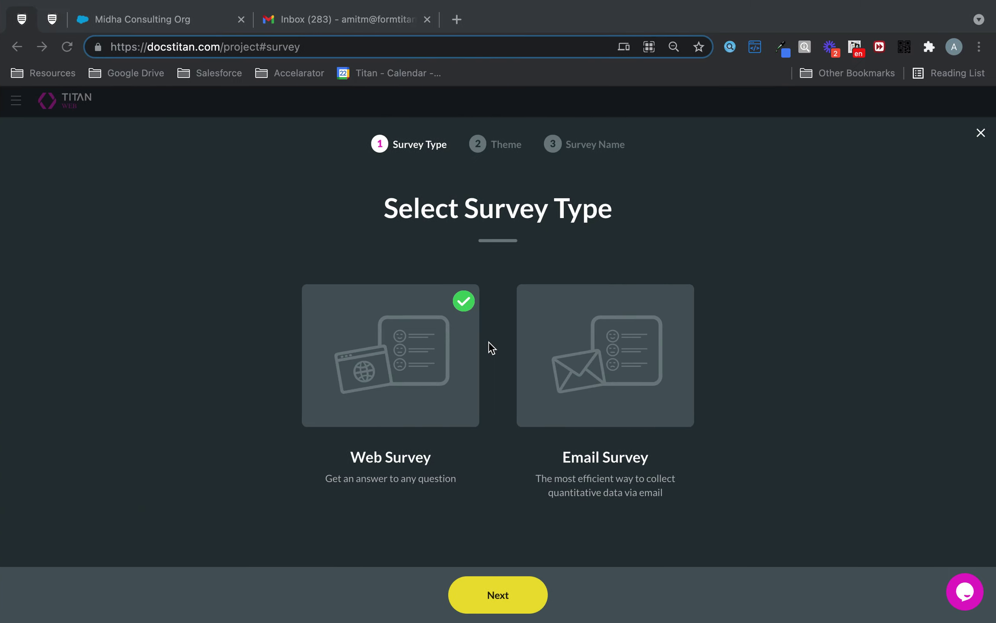
- Create a web survey with the default theme and name it 'Time Limit'
{"action": "left_click", "coordinate": [492, 607]}
{"action": "left_click", "coordinate": [576, 610]}
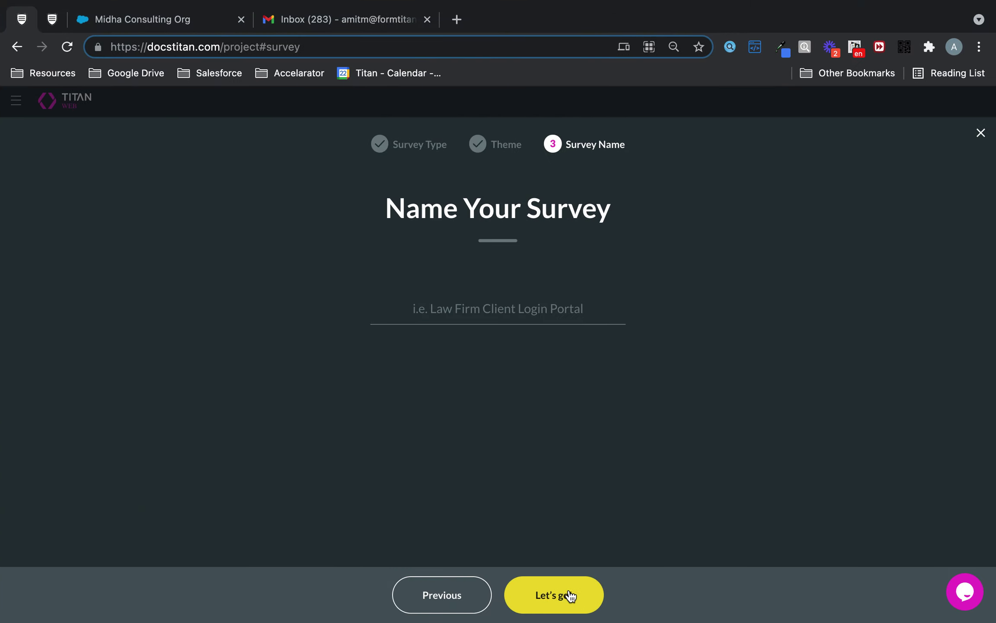
{"action": "type", "text": "Time"}
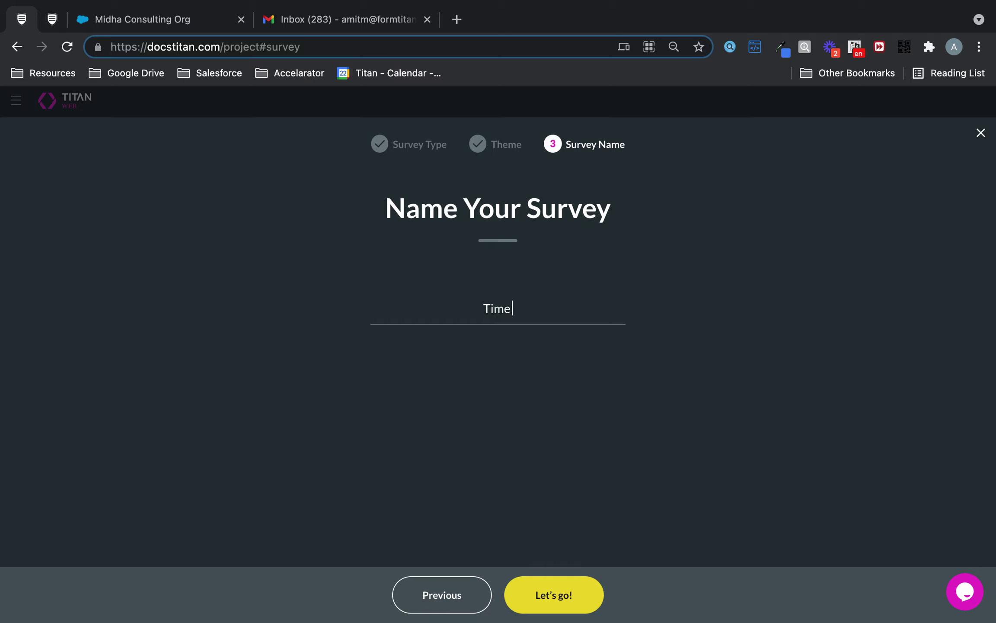
{"action": "type", "text": " Limit"}
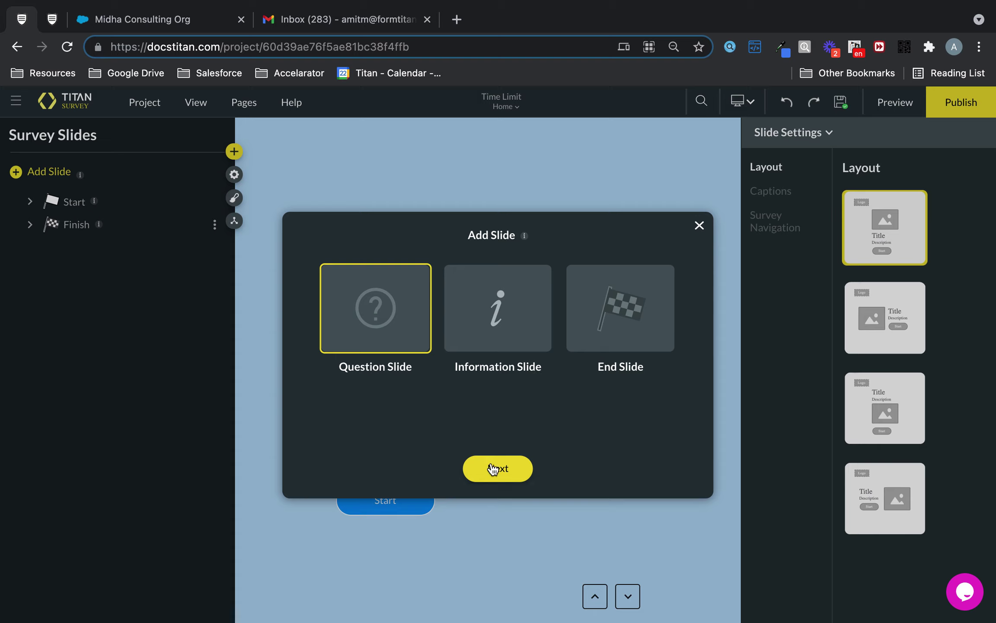
- Insert Slide 1 as a question slide holding a List > Radio question
{"action": "left_click", "coordinate": [495, 468]}
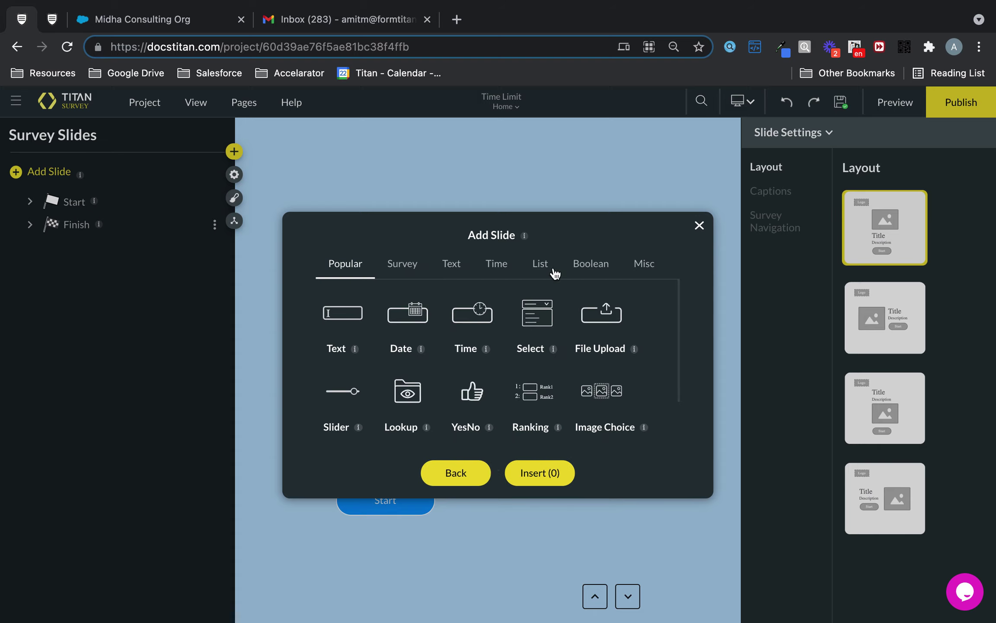
{"action": "left_click", "coordinate": [584, 265]}
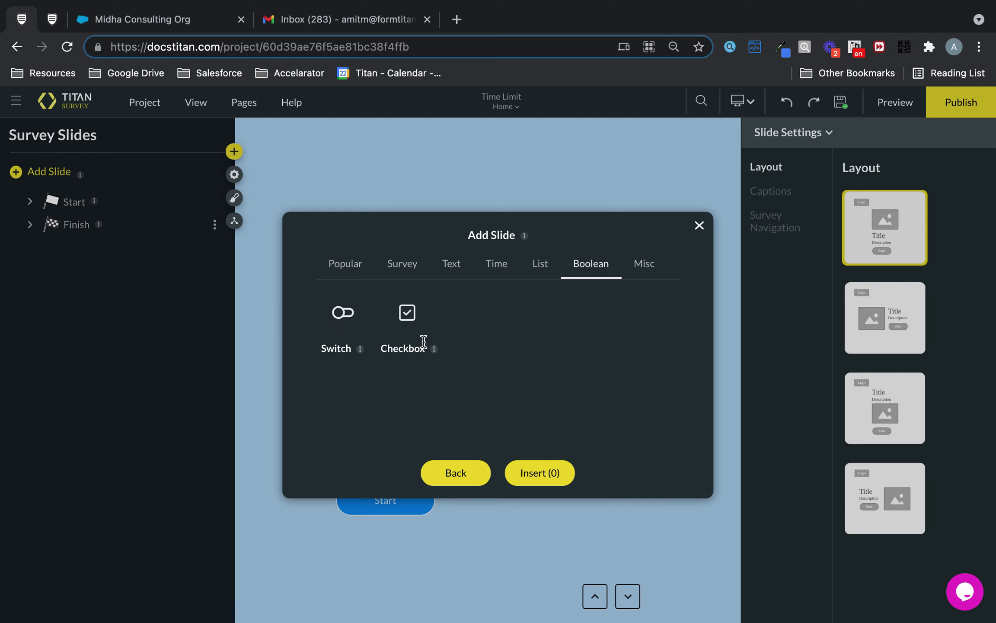
{"action": "left_click", "coordinate": [541, 266]}
{"action": "left_click", "coordinate": [559, 329]}
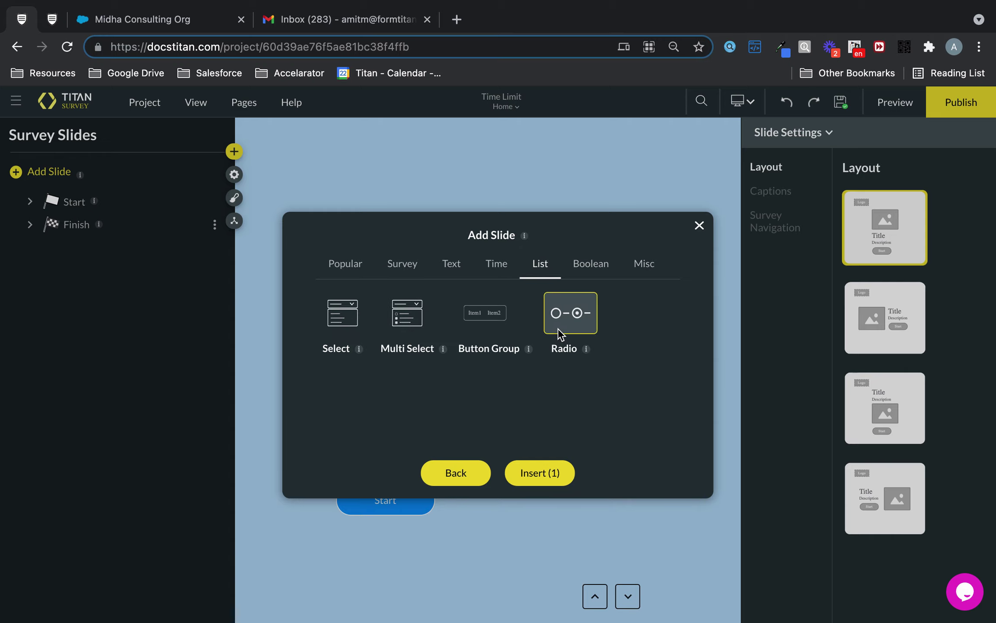
{"action": "left_click", "coordinate": [540, 474]}
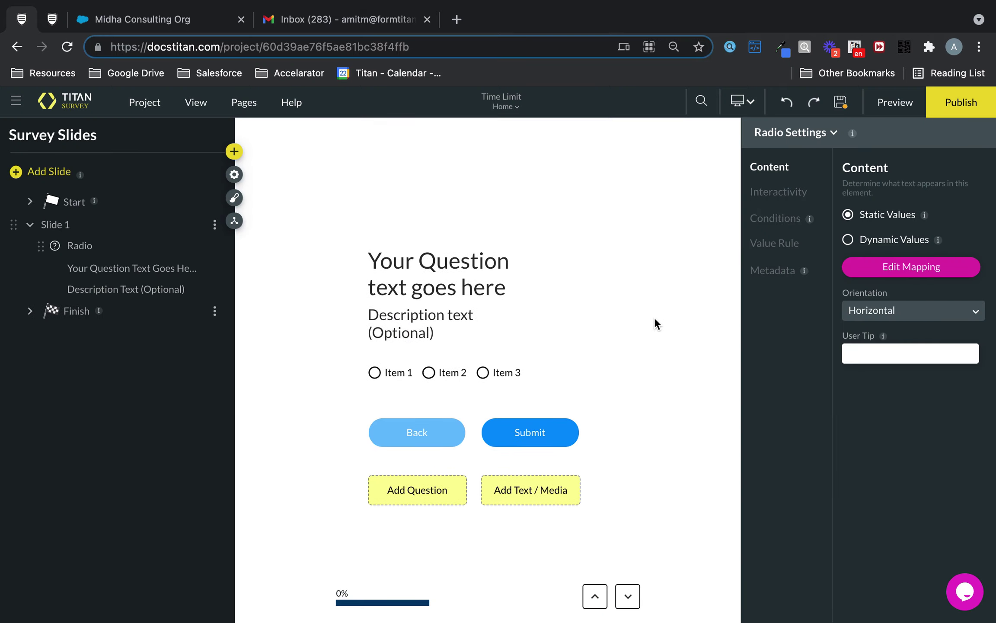
- Change the radio question text to 'What is 2+2?' and delete its description
{"action": "left_click", "coordinate": [519, 266]}
{"action": "left_click", "coordinate": [551, 262]}
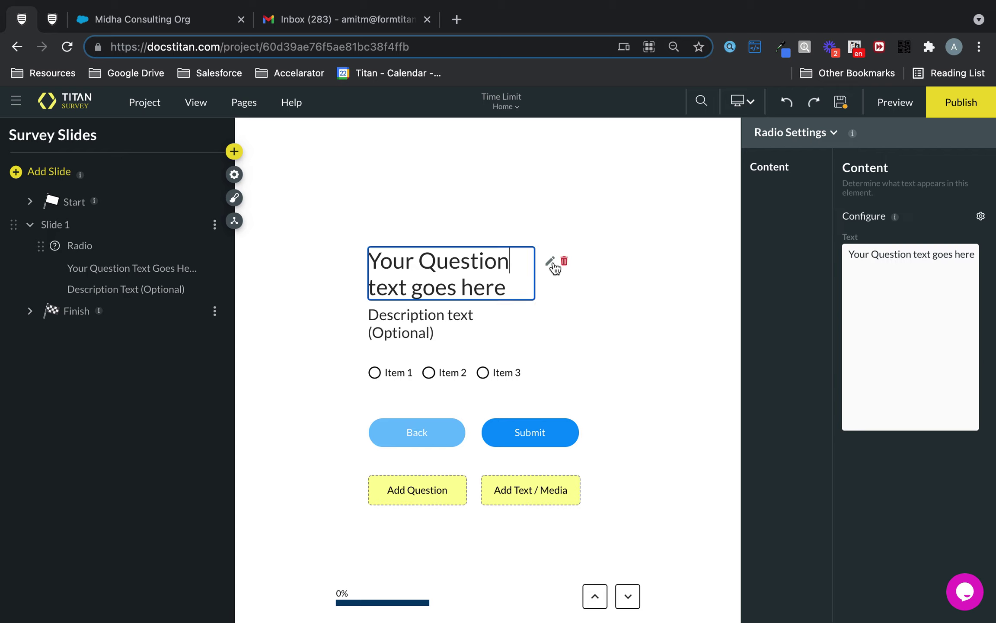
{"action": "type", "text": "What is"}
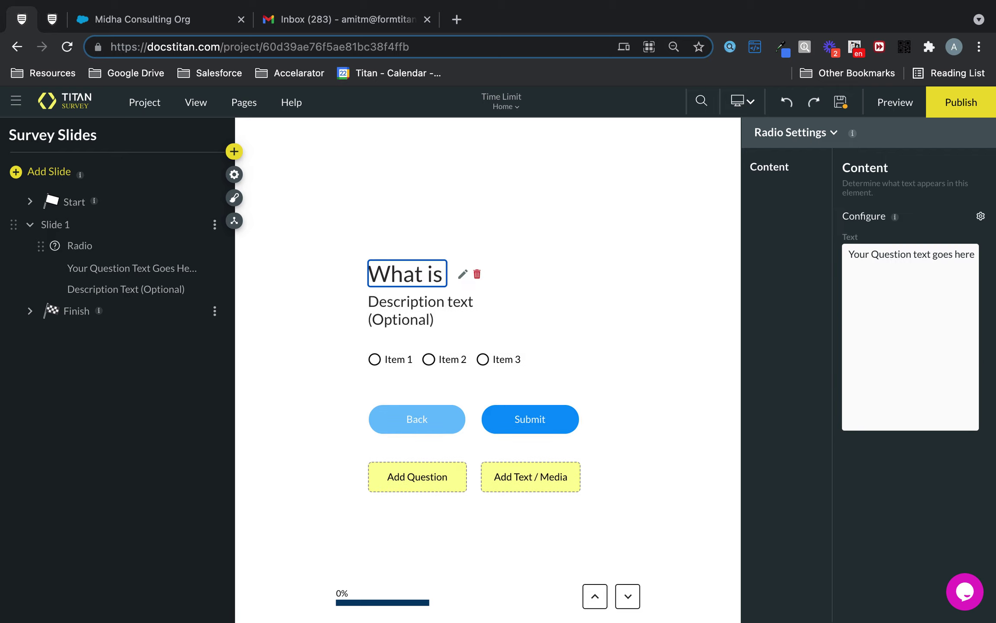
{"action": "type", "text": " 2+2?"}
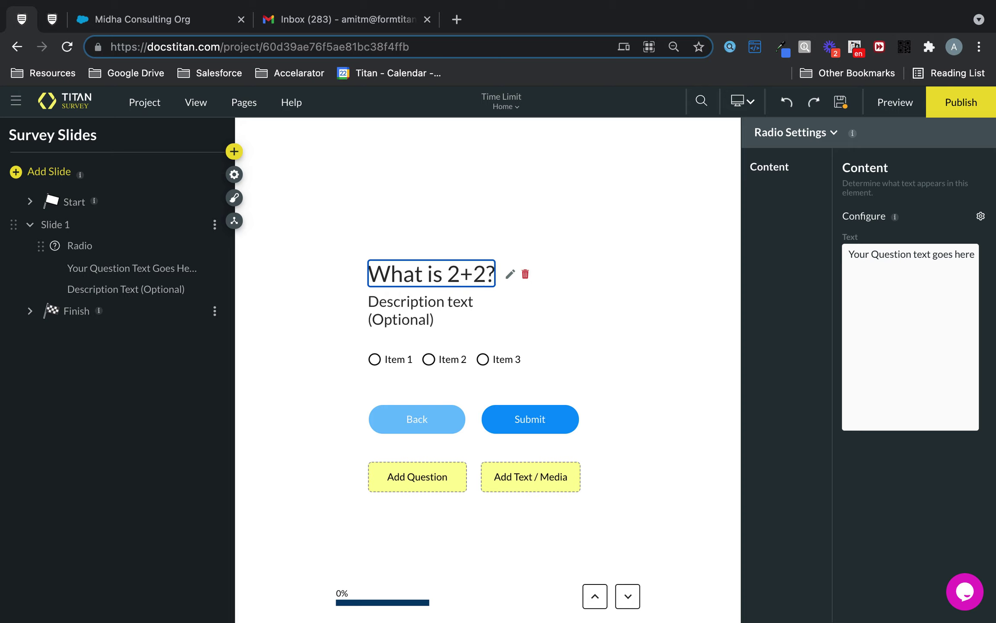
{"action": "mouse_move", "coordinate": [436, 310]}
{"action": "left_click", "coordinate": [554, 301]}
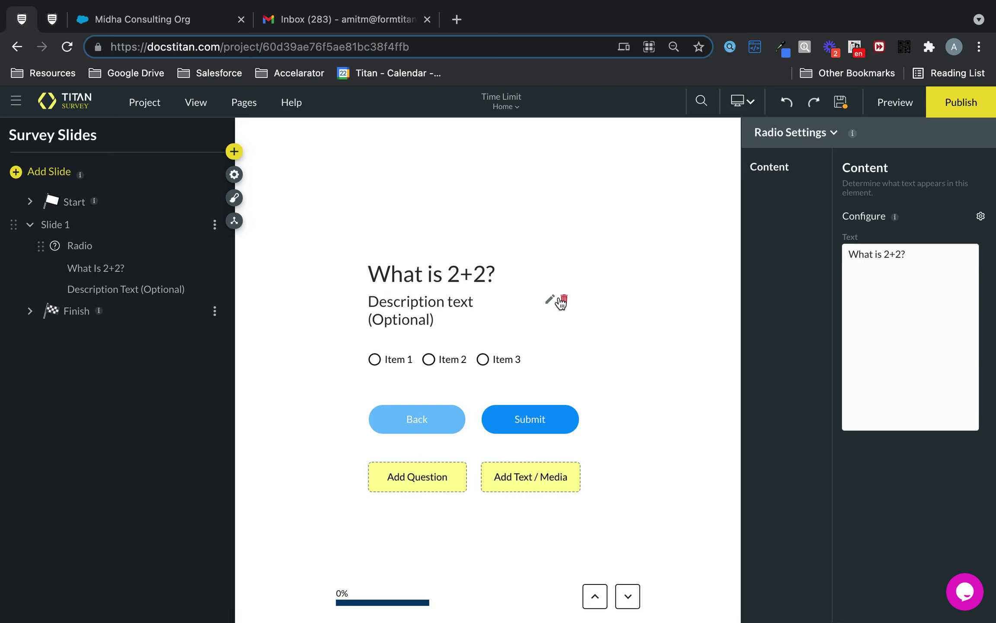
{"action": "left_click", "coordinate": [564, 299]}
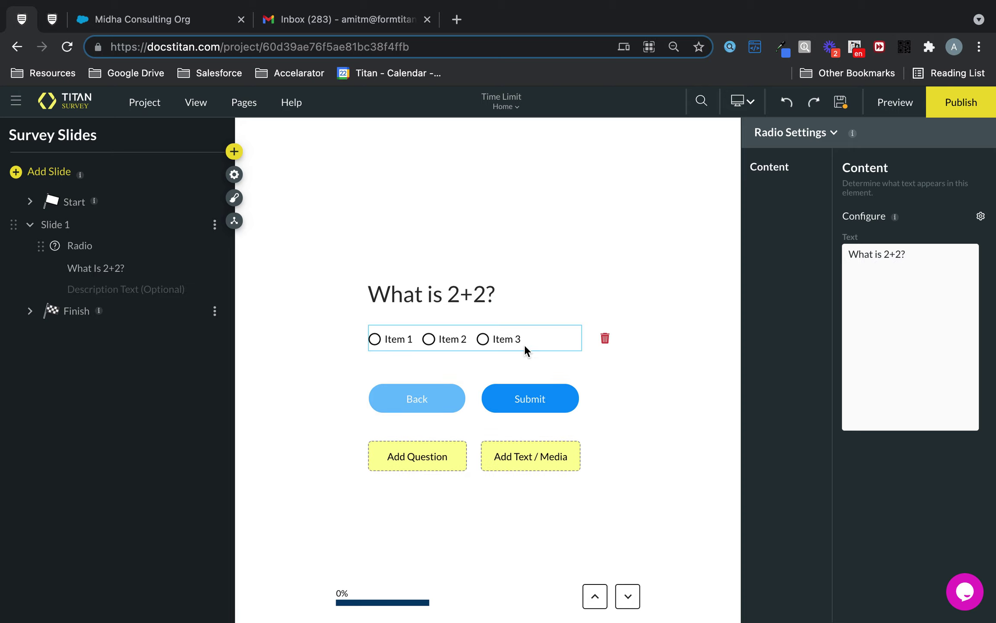
{"action": "left_click", "coordinate": [550, 338]}
- Set the radio choices' labels and values to 2, 6 and 4 in Edit Mapping
{"action": "left_click", "coordinate": [867, 268]}
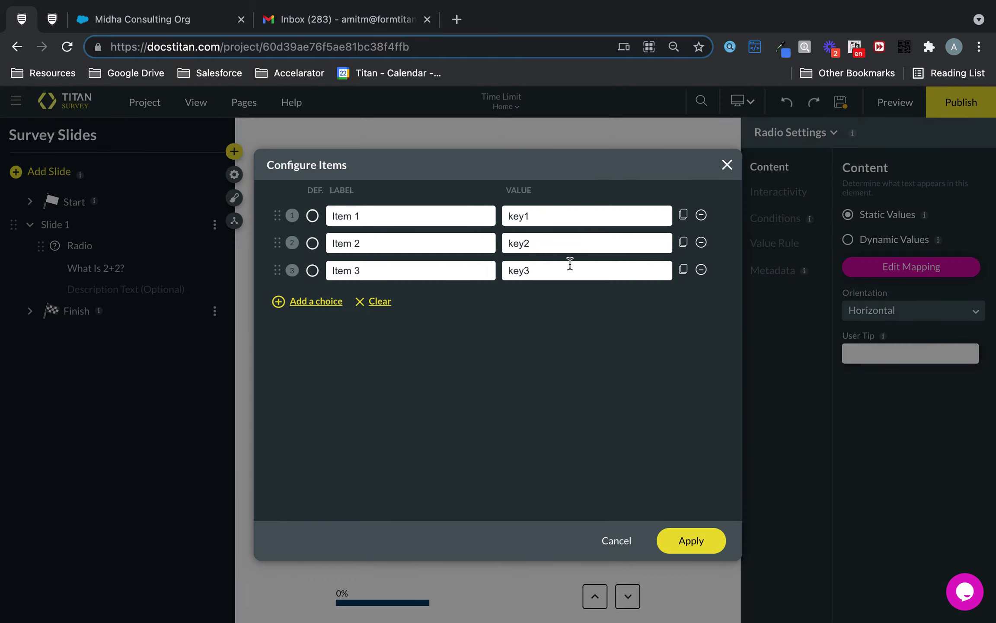
{"action": "triple_click", "coordinate": [373, 229]}
{"action": "type", "text": "2"}
{"action": "double_click", "coordinate": [572, 216]}
{"action": "type", "text": "2"}
{"action": "left_click_drag", "start_coordinate": [387, 243], "coordinate": [285, 244]}
{"action": "type", "text": "6"}
{"action": "double_click", "coordinate": [551, 239]}
{"action": "type", "text": "6"}
{"action": "left_click_drag", "start_coordinate": [374, 266], "coordinate": [276, 270]}
{"action": "type", "text": "4"}
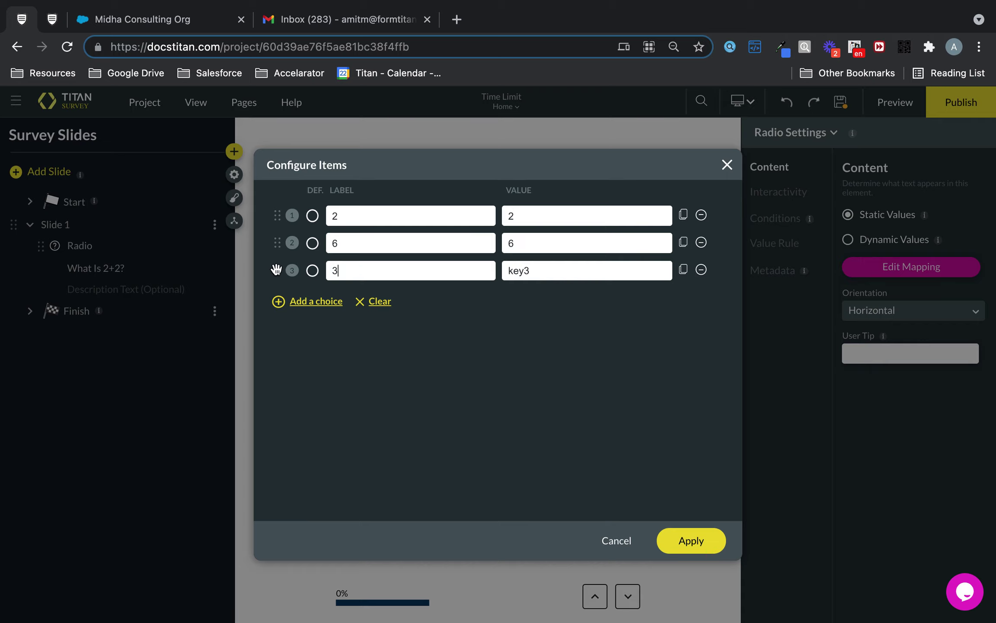
{"action": "key", "text": "BackSpace"}
{"action": "double_click", "coordinate": [519, 279]}
{"action": "type", "text": "4"}
{"action": "left_click", "coordinate": [687, 547]}
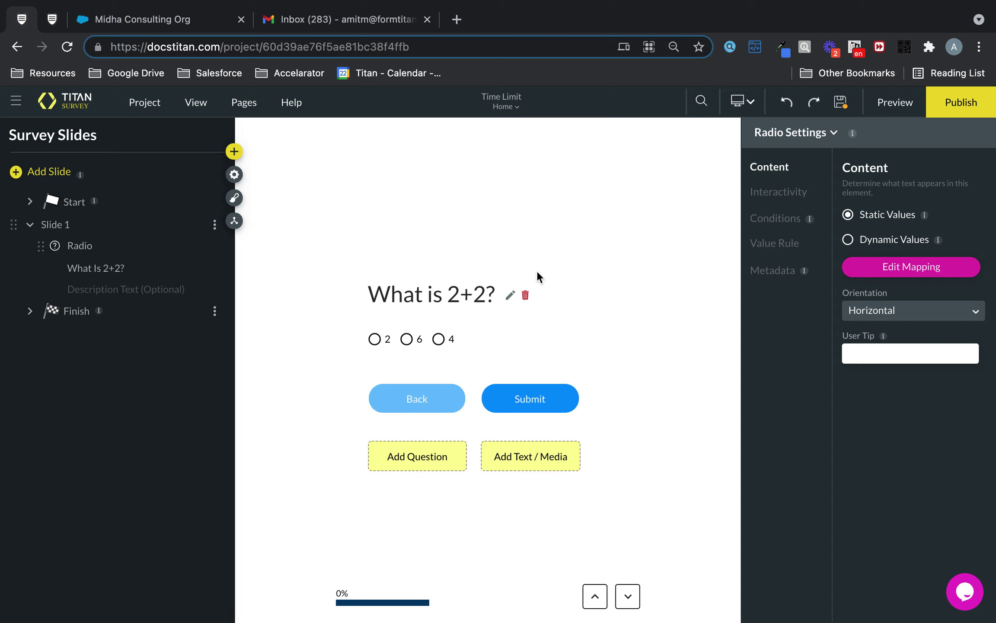
- Place the snowboard club logo image on the Start slide
{"action": "left_click", "coordinate": [432, 404]}
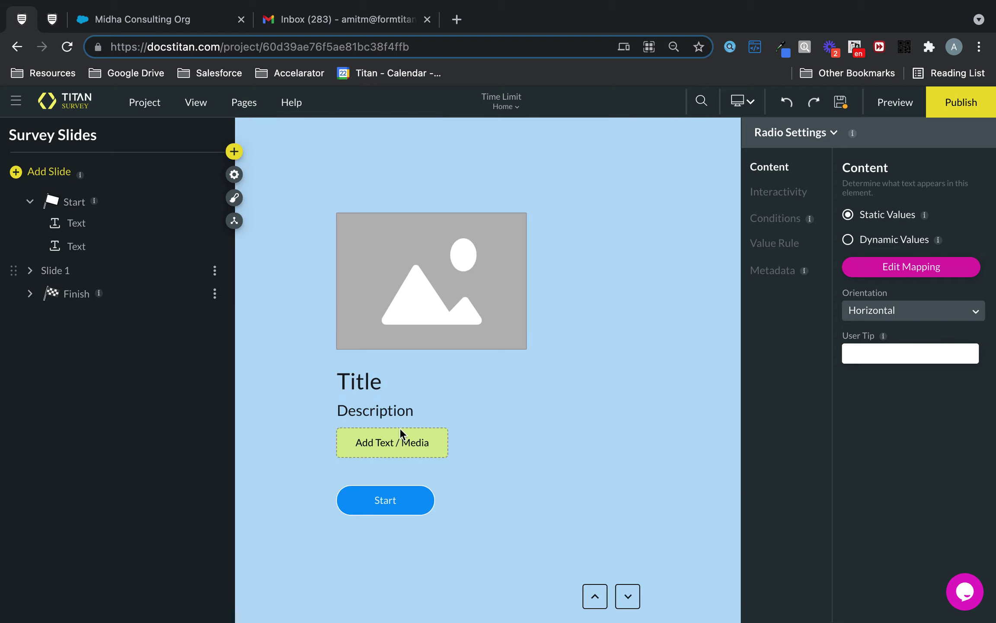
{"action": "left_click", "coordinate": [520, 310]}
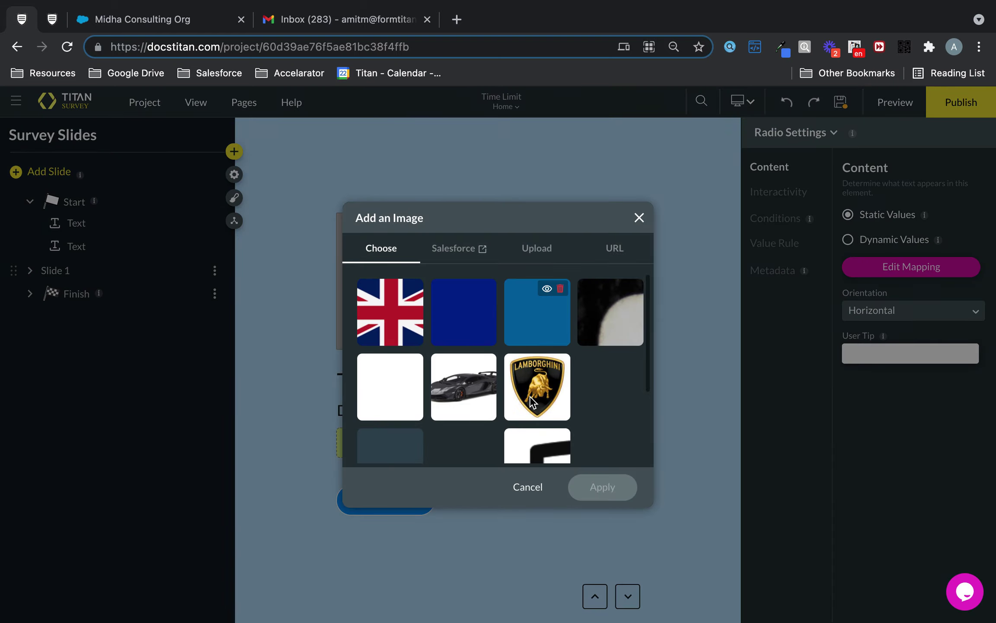
{"action": "mouse_move", "coordinate": [537, 388]}
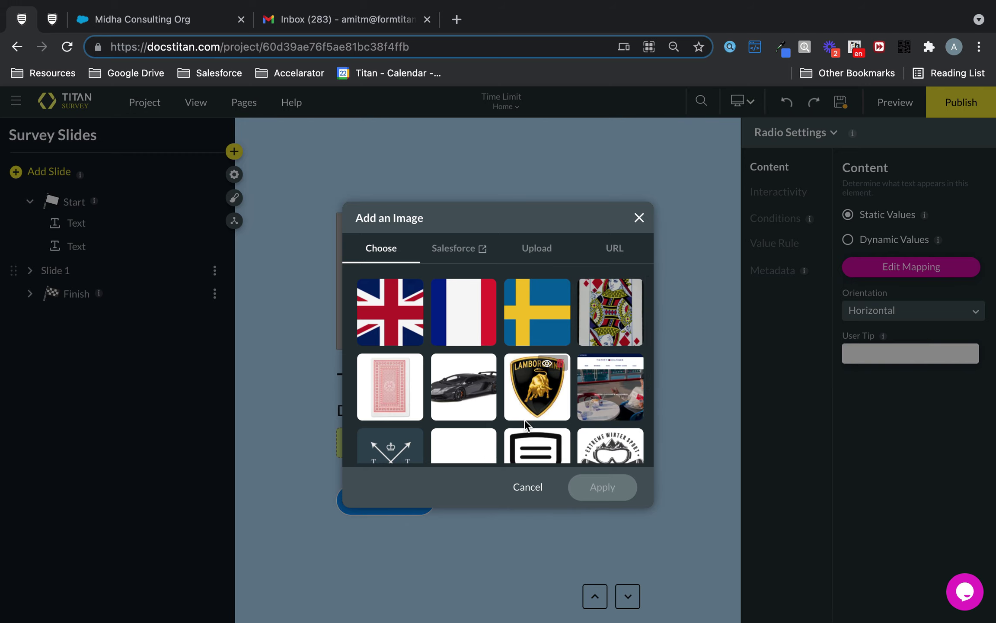
{"action": "left_click", "coordinate": [589, 448]}
{"action": "left_click", "coordinate": [601, 486]}
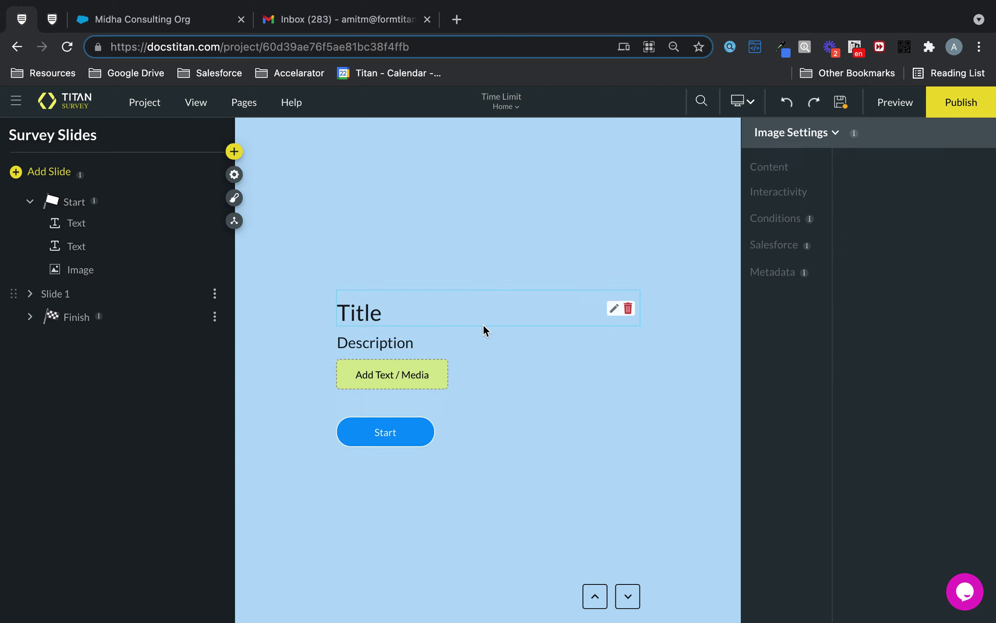
- Retitle the Start slide 'Math Test' and delete its description
{"action": "left_click", "coordinate": [427, 391]}
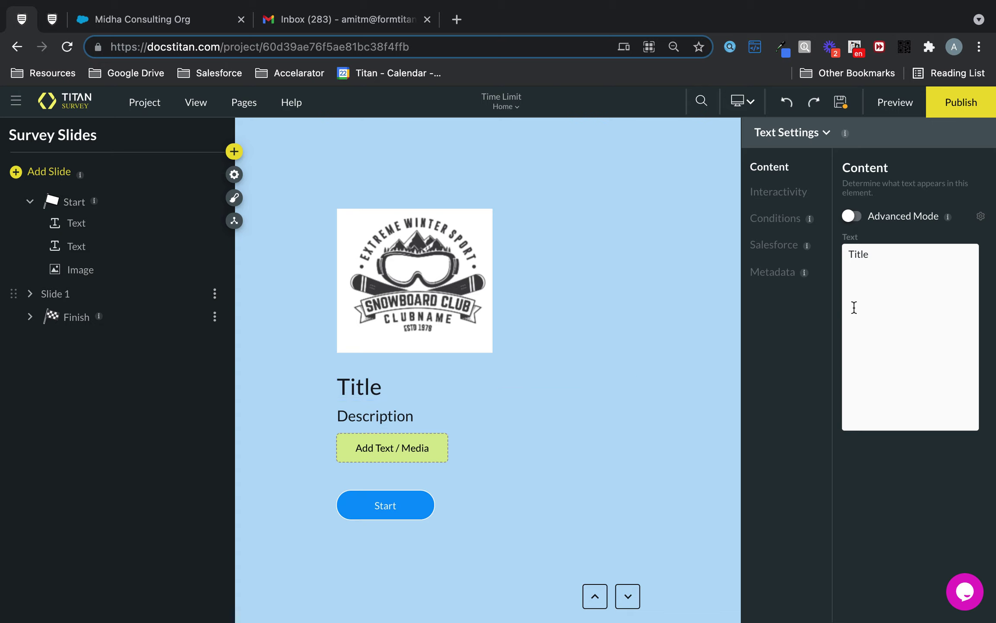
{"action": "key", "text": "ctrl+a"}
{"action": "type", "text": "N"}
{"action": "key", "text": "BackSpace"}
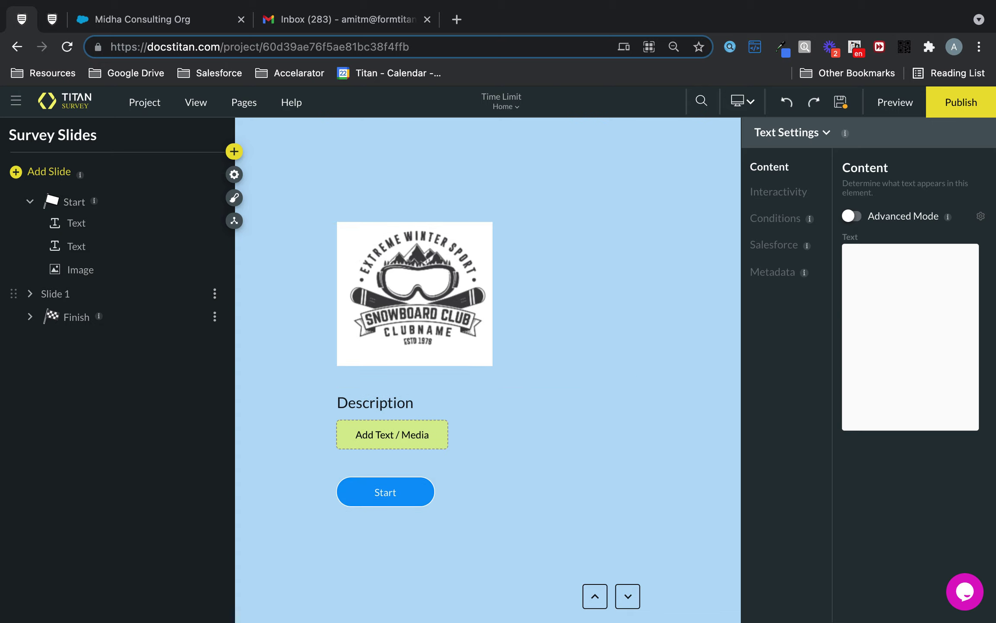
{"action": "type", "text": "Math"}
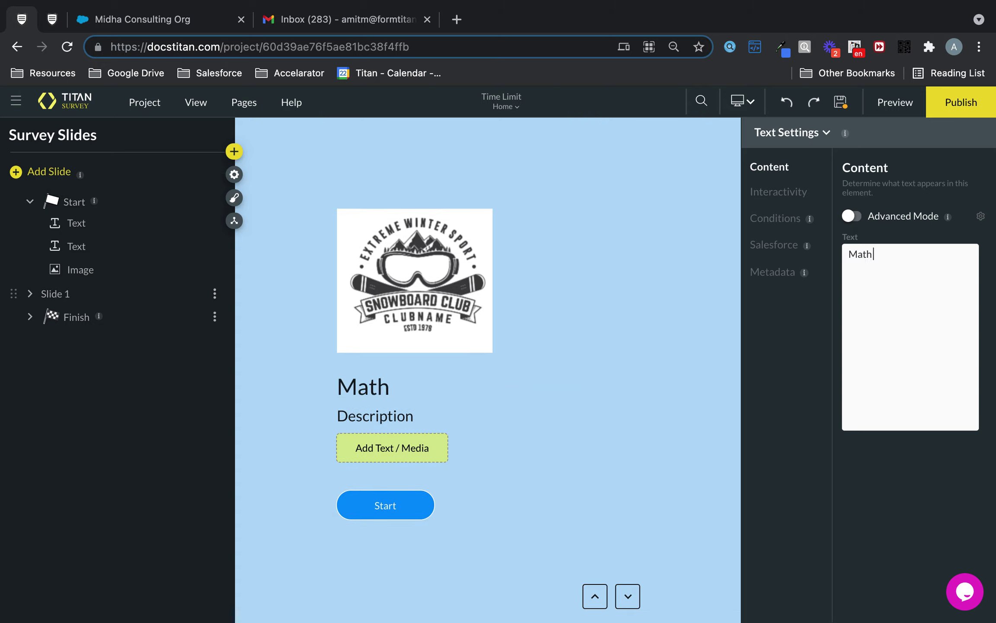
{"action": "type", "text": " Test"}
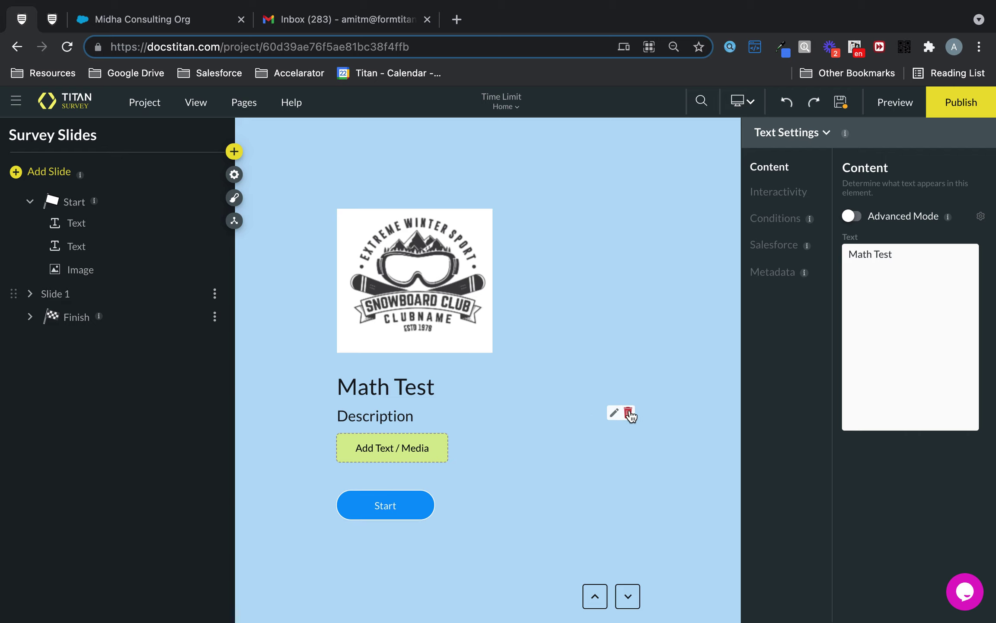
{"action": "left_click", "coordinate": [628, 413]}
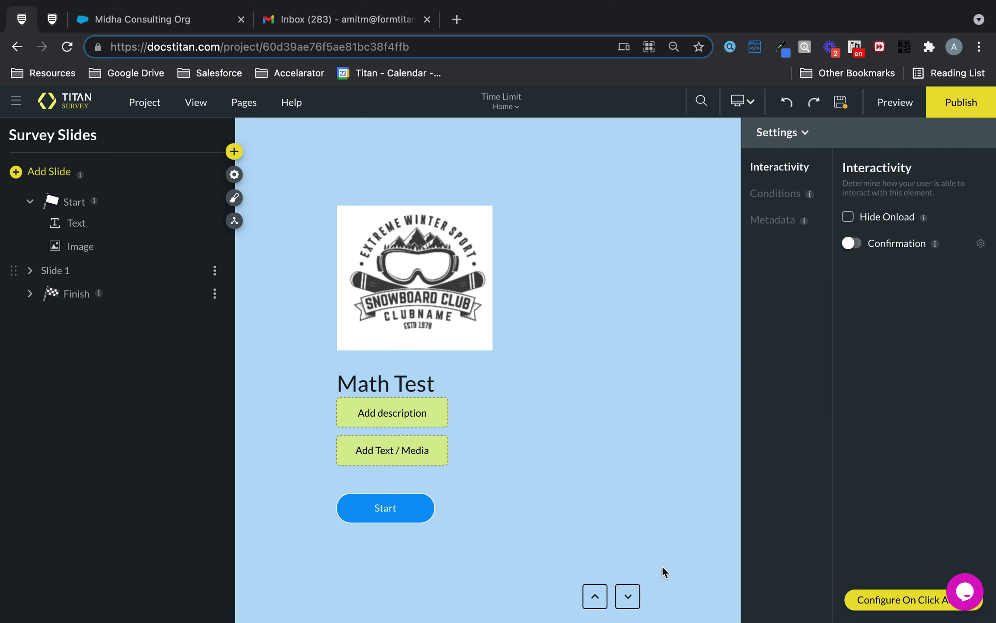
{"action": "left_click", "coordinate": [627, 596]}
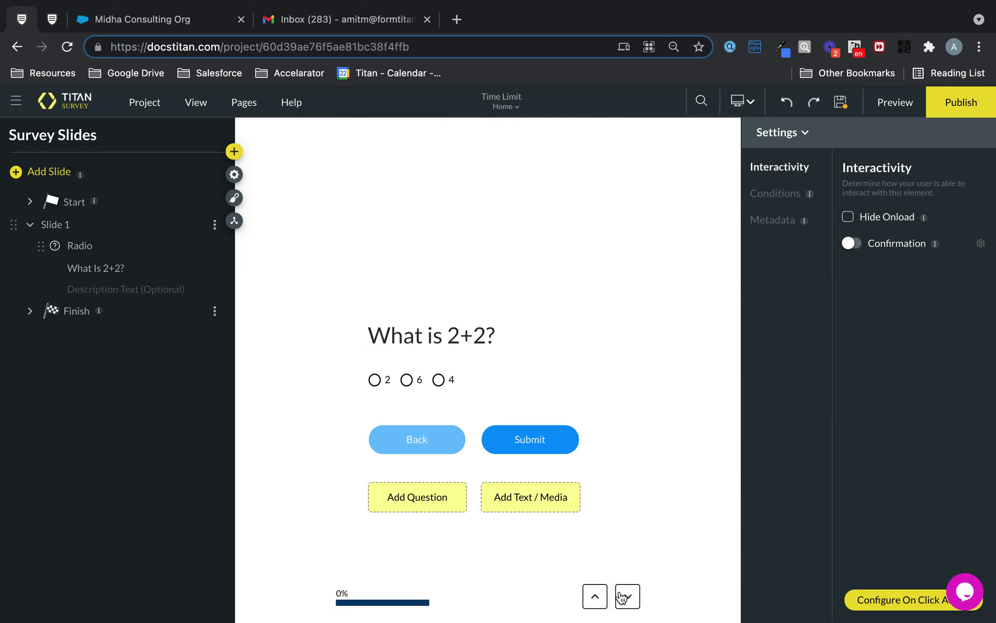
{"action": "left_click", "coordinate": [596, 596]}
- Enable survey time limits with a 3-second fill limit and save the project
{"action": "left_click", "coordinate": [234, 175]}
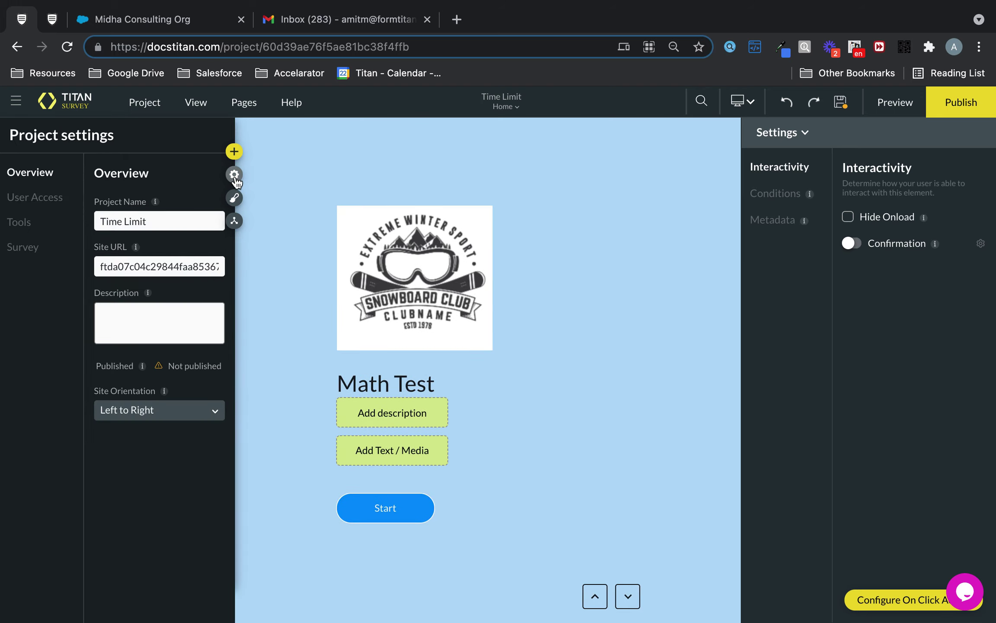
{"action": "left_click", "coordinate": [24, 248]}
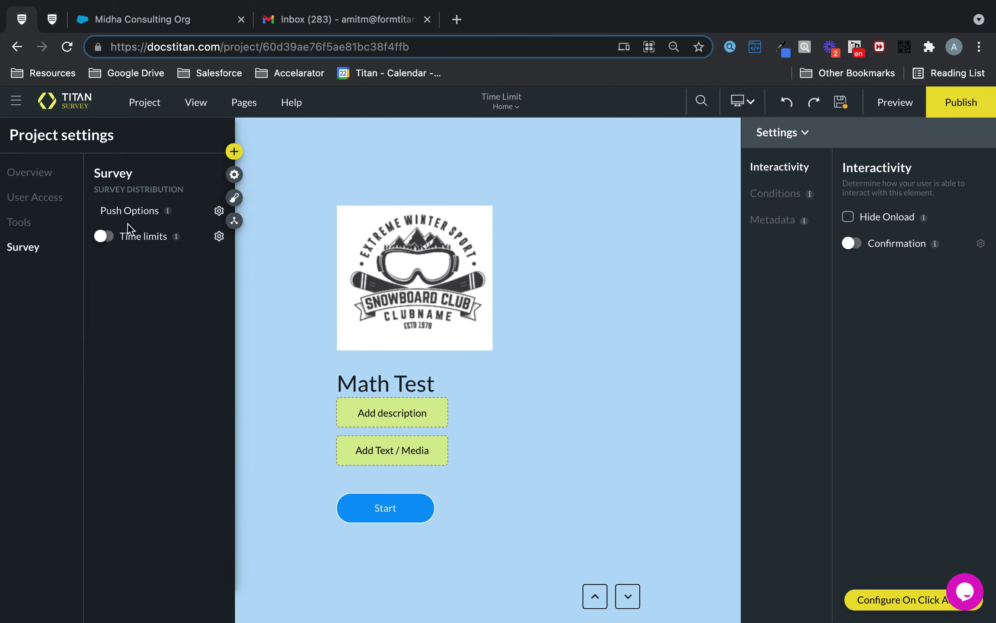
{"action": "left_click", "coordinate": [103, 236]}
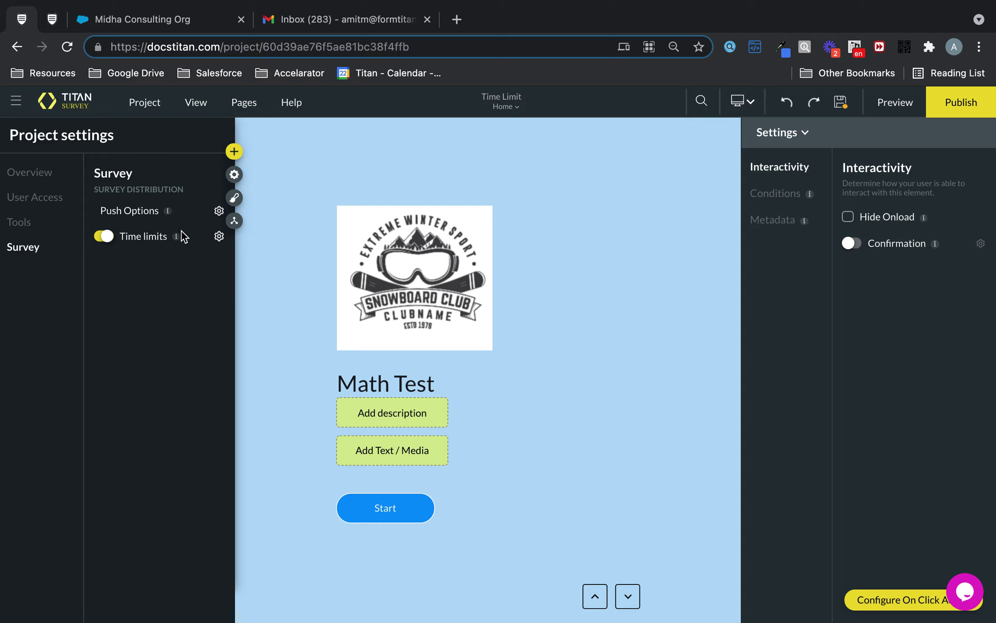
{"action": "left_click", "coordinate": [219, 237]}
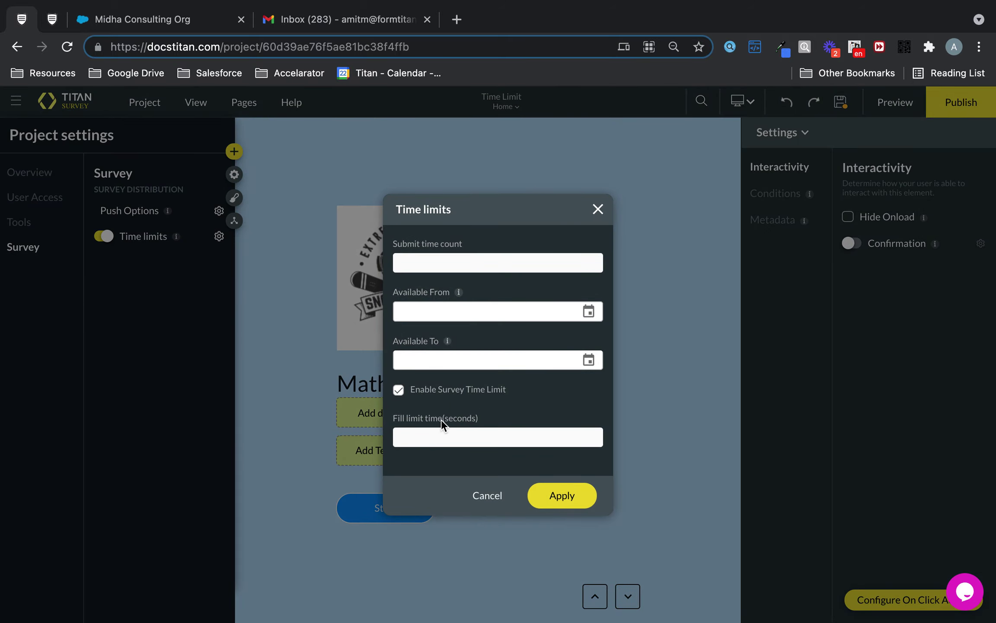
{"action": "left_click", "coordinate": [477, 427]}
{"action": "left_click", "coordinate": [564, 496]}
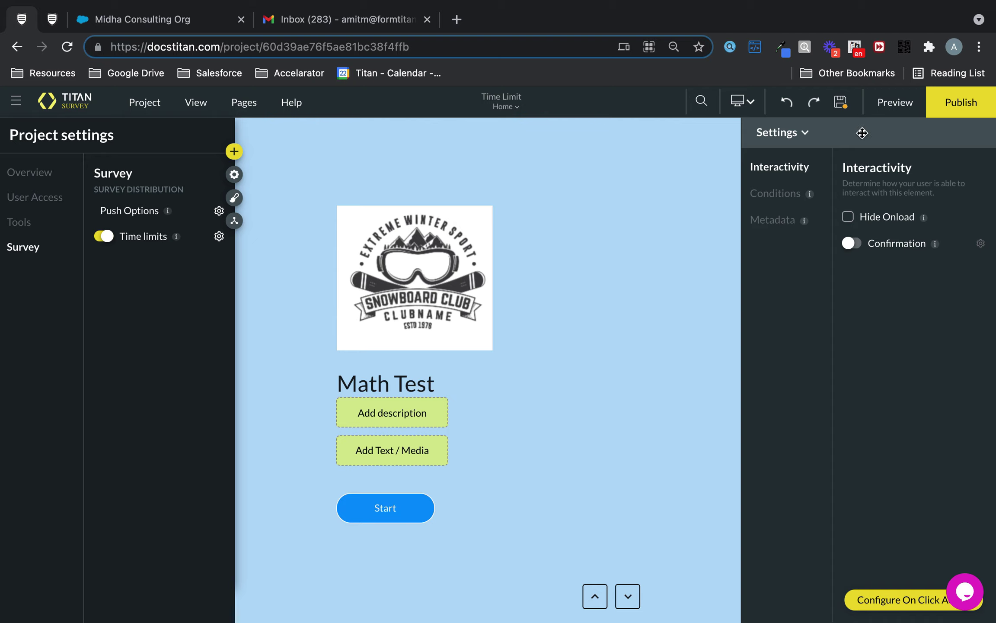
{"action": "left_click", "coordinate": [842, 109]}
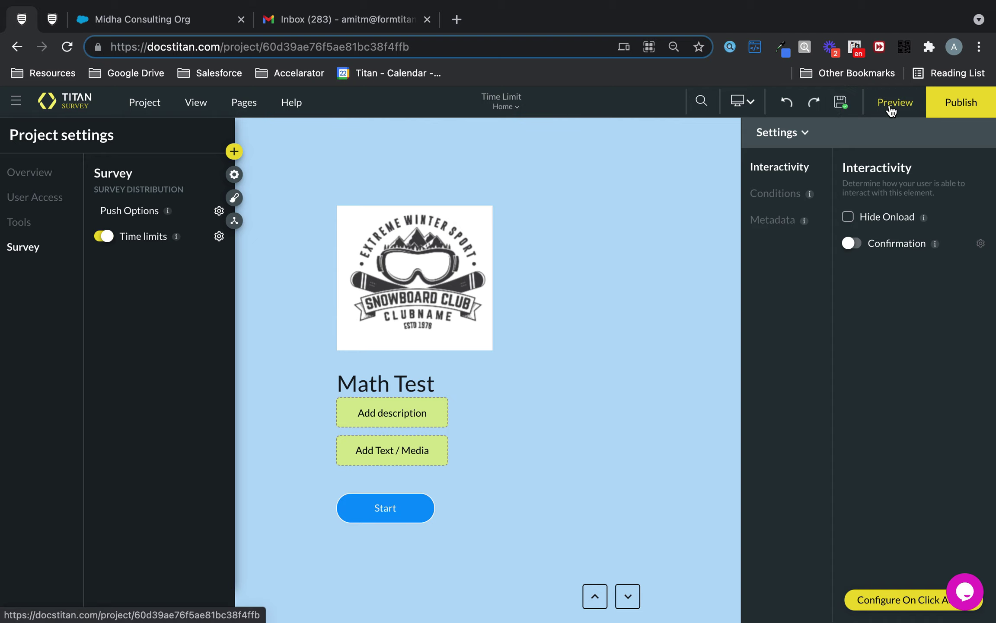
- Launch the Math Test preview site from the Preview Survey dialog
{"action": "left_click", "coordinate": [891, 109]}
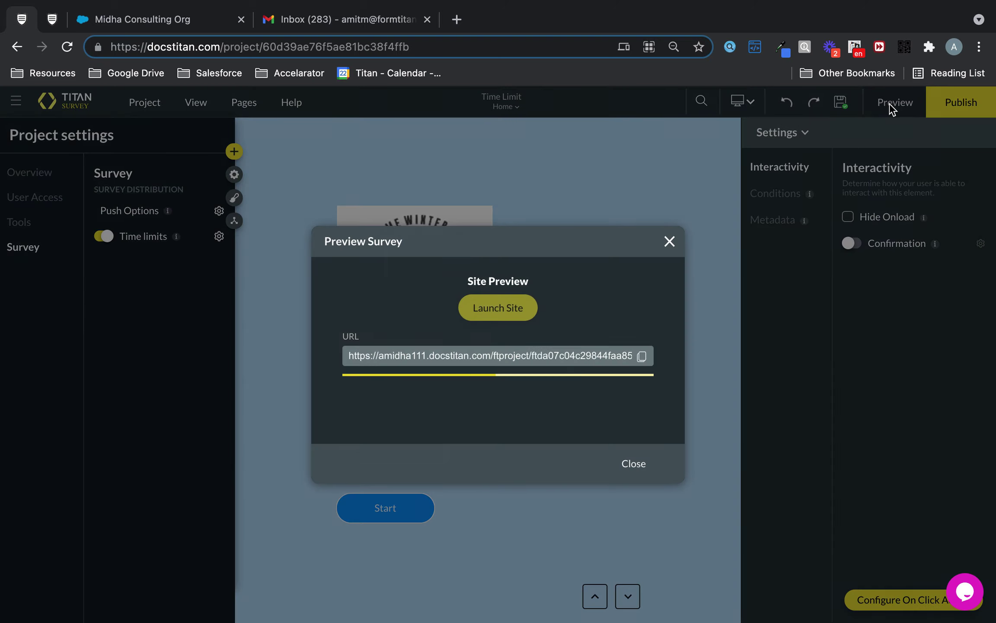
{"action": "left_click", "coordinate": [506, 312]}
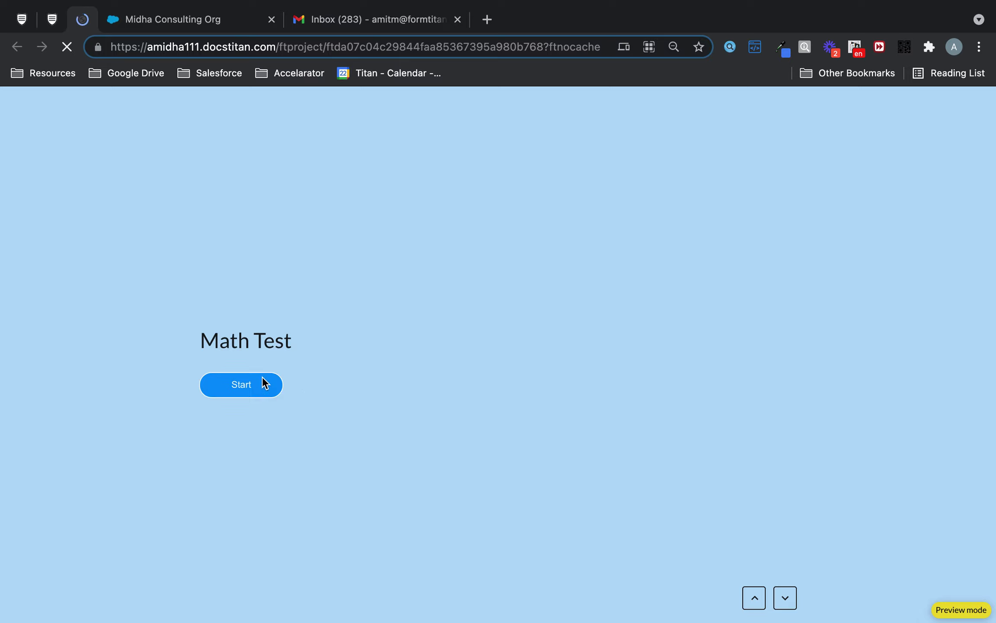
- Start the Math Test preview and let it run to the time-ended message
{"action": "left_click", "coordinate": [254, 449]}
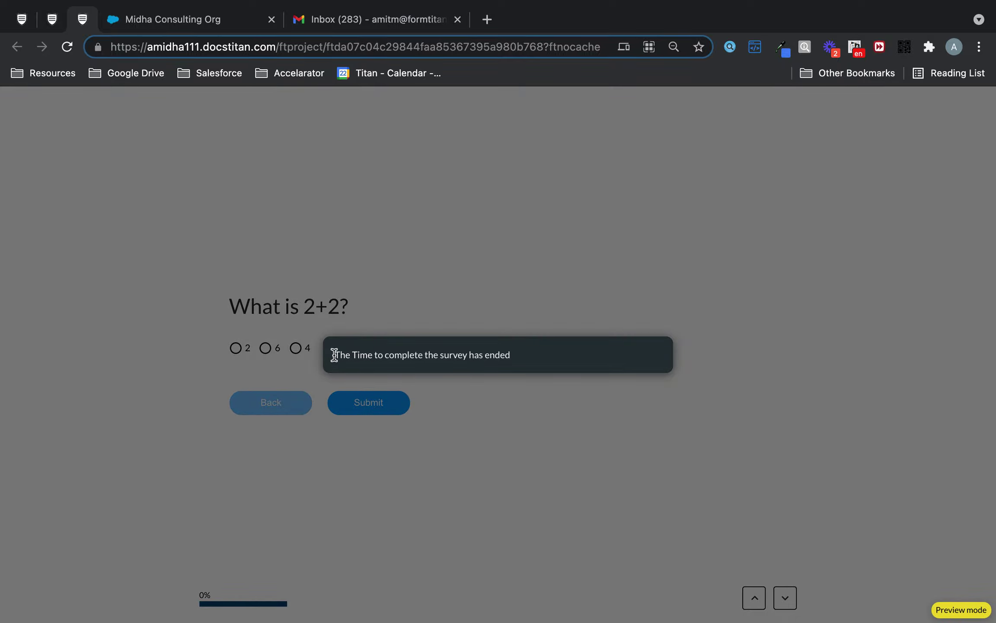
{"action": "left_click_drag", "start_coordinate": [336, 355], "coordinate": [524, 359]}
{"action": "left_click", "coordinate": [524, 360]}
{"action": "key", "text": "ctrl+a"}
- Reload the preview and restart the survey twice more
{"action": "left_click", "coordinate": [67, 49]}
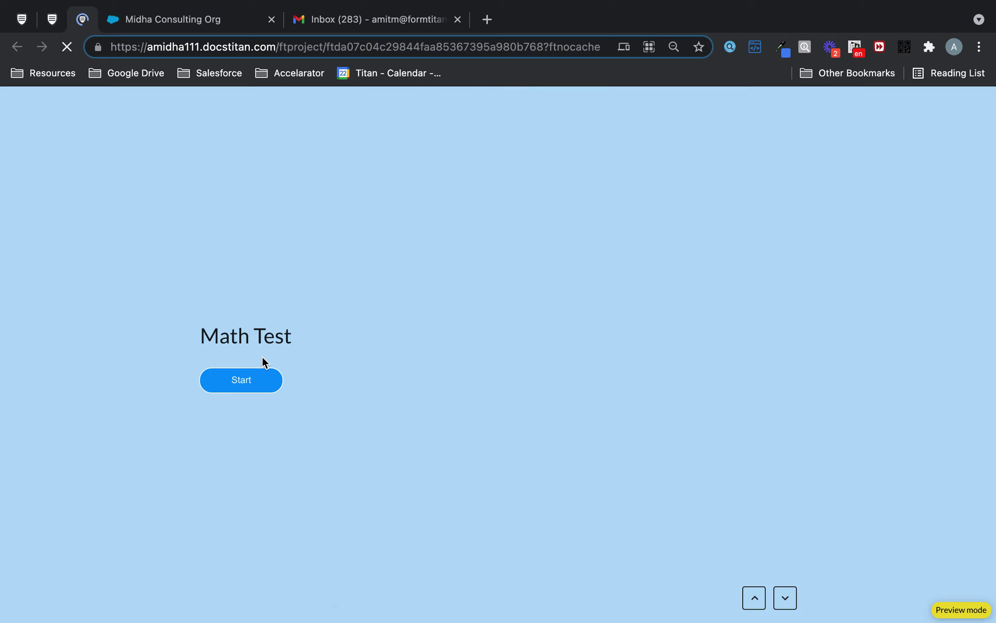
{"action": "left_click", "coordinate": [244, 443]}
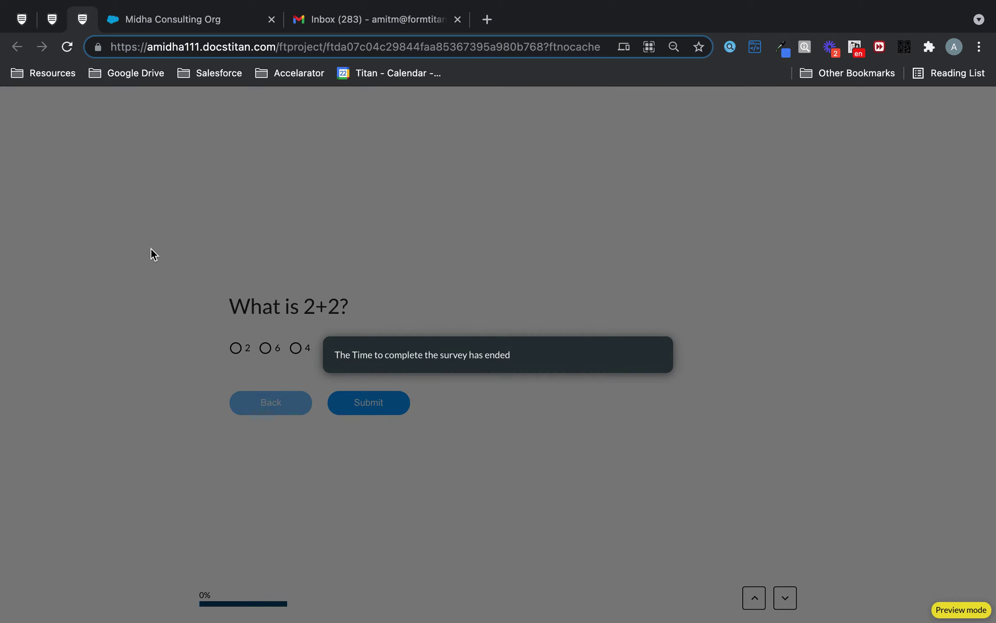
{"action": "left_click", "coordinate": [68, 48]}
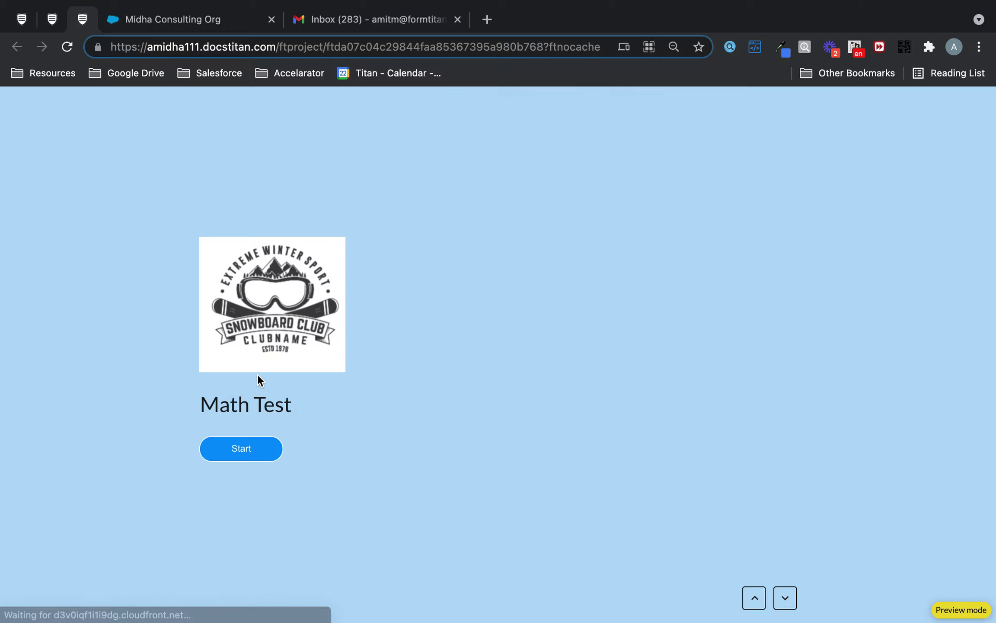
{"action": "left_click", "coordinate": [246, 450]}
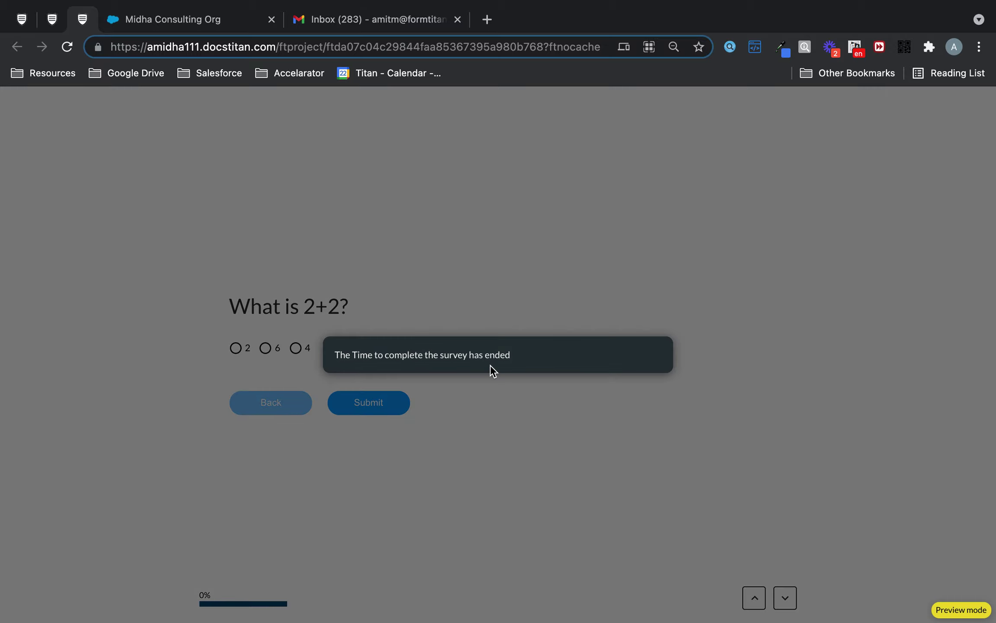
- Back in the editor, change the fill limit time to 10 seconds and apply it
{"action": "left_click", "coordinate": [52, 25]}
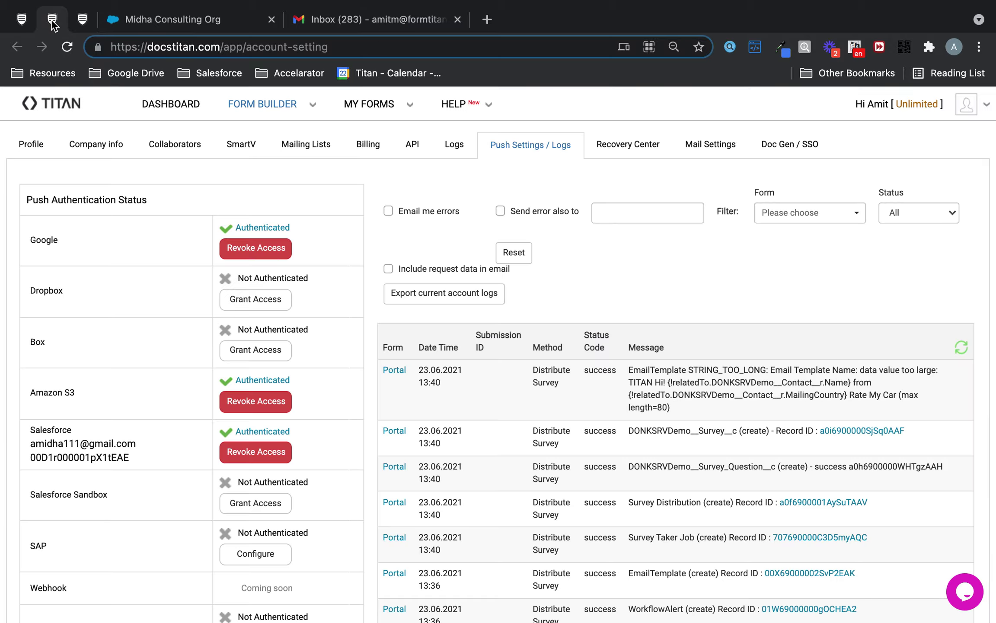
{"action": "left_click", "coordinate": [20, 19]}
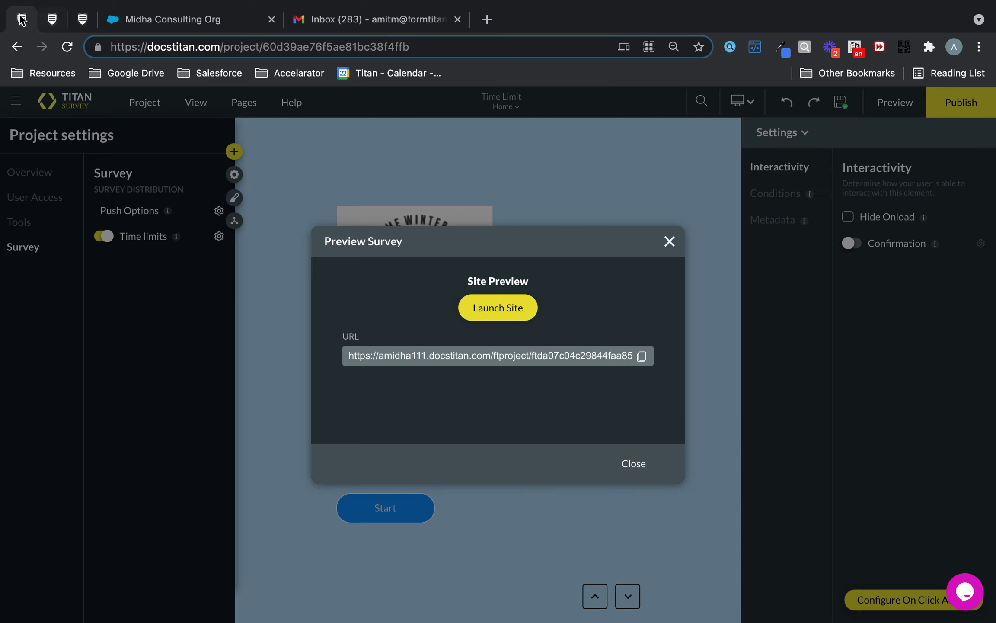
{"action": "left_click", "coordinate": [668, 242]}
{"action": "left_click", "coordinate": [219, 235]}
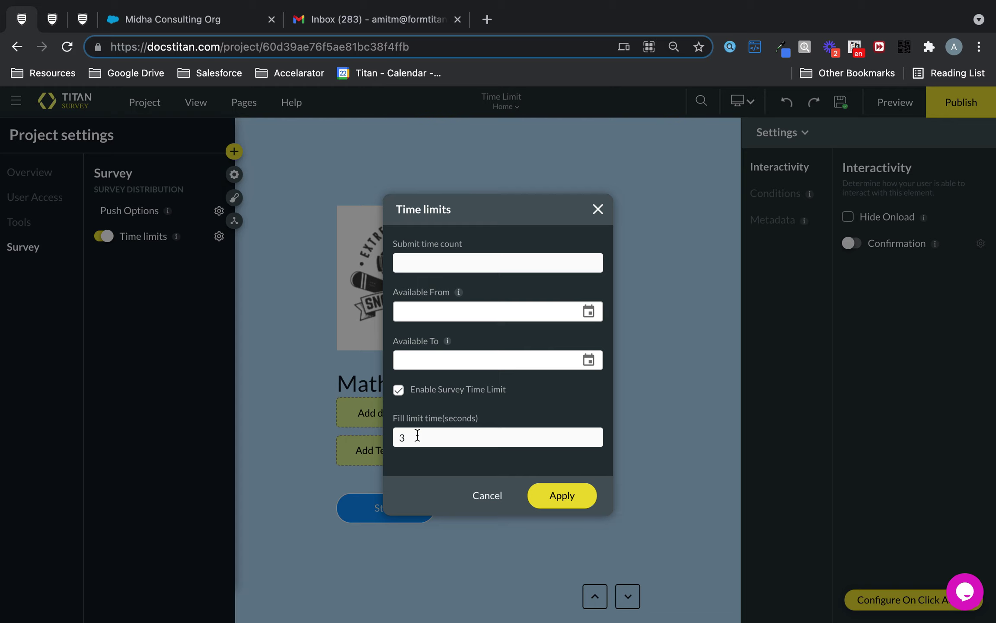
{"action": "type", "text": "0"}
{"action": "left_click", "coordinate": [560, 495]}
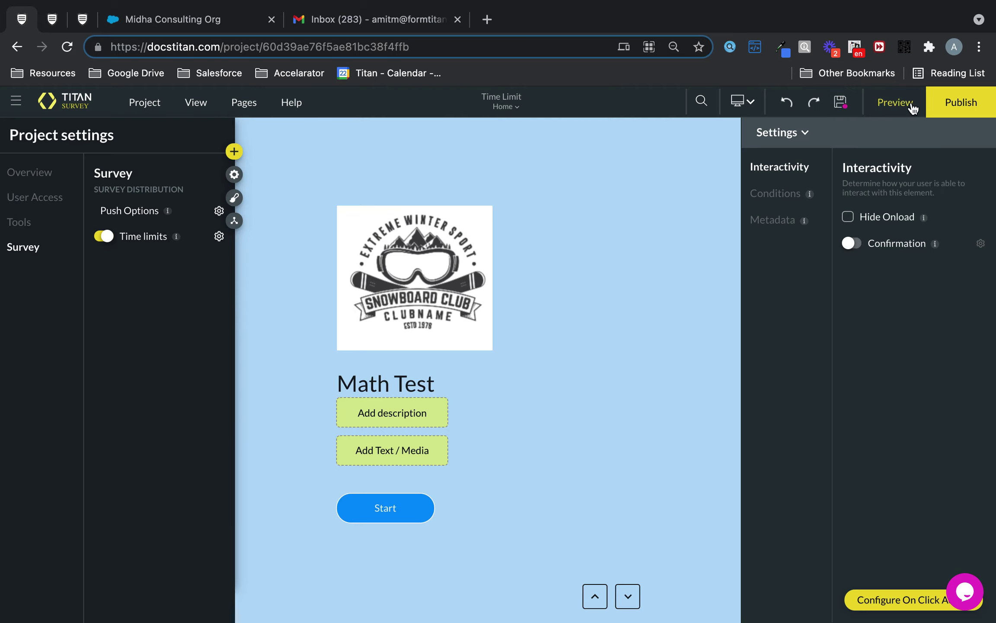
- Relaunch the preview and run the survey until the 10-second time-ended message appears
{"action": "left_click", "coordinate": [893, 110]}
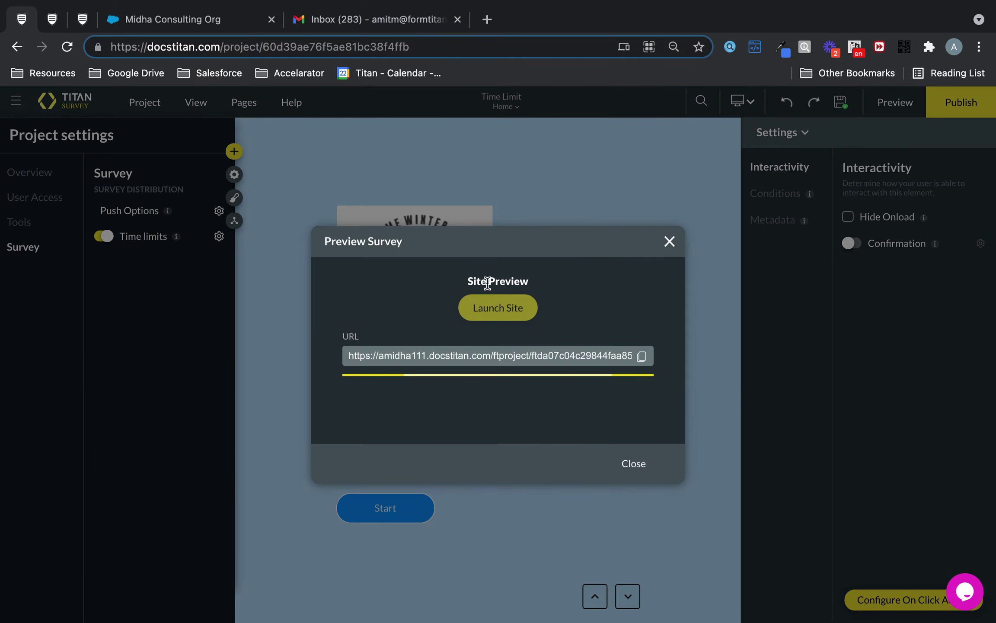
{"action": "left_click", "coordinate": [495, 309]}
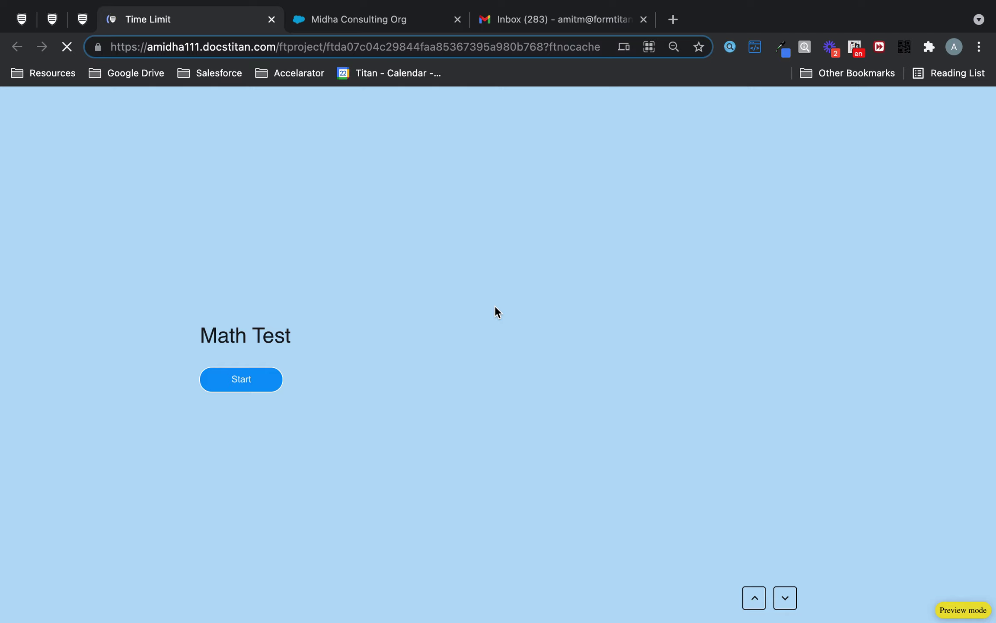
{"action": "left_click", "coordinate": [260, 385]}
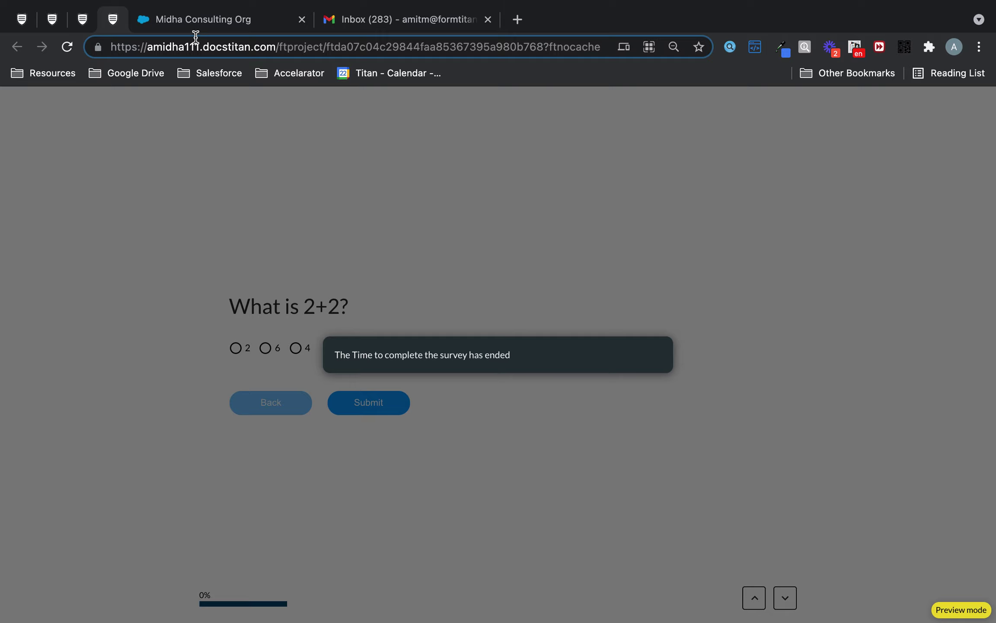
{"action": "left_click_drag", "start_coordinate": [328, 340], "coordinate": [473, 330]}
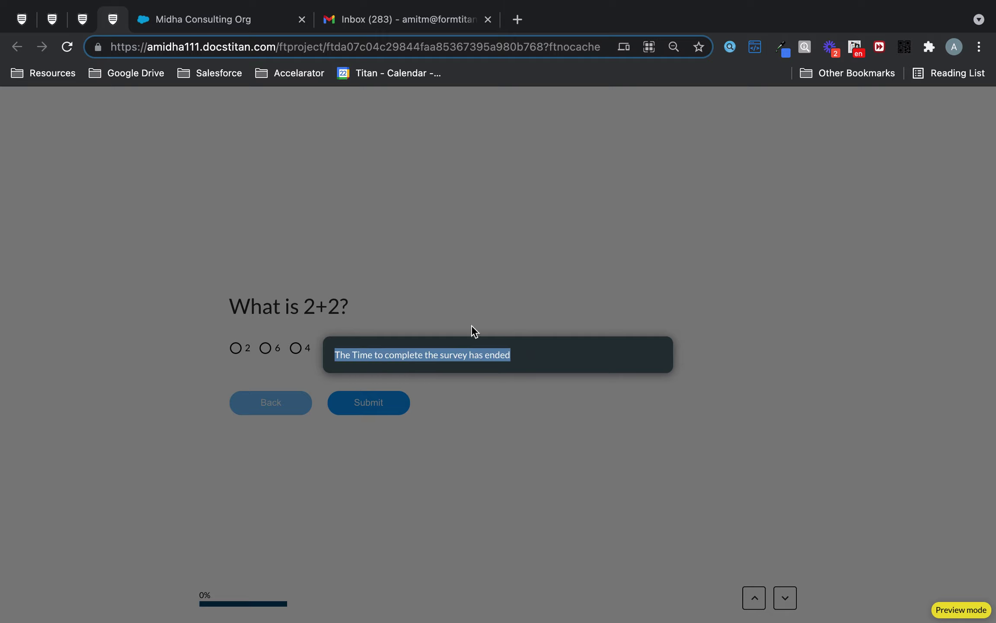
- Return to the editor, close the Preview dialog, and select the Start slide
{"action": "left_click", "coordinate": [24, 19]}
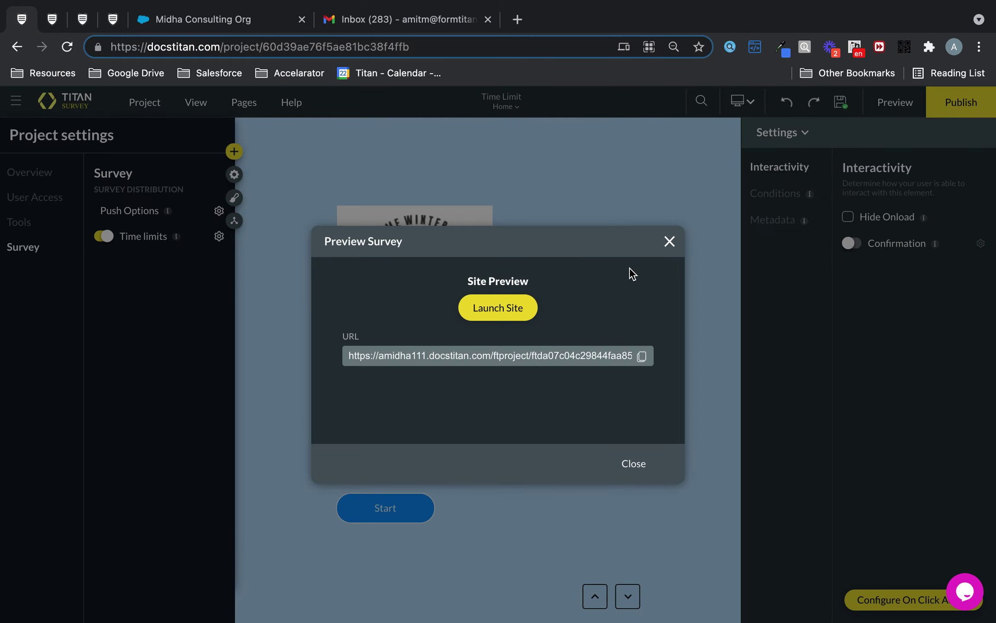
{"action": "left_click", "coordinate": [670, 241]}
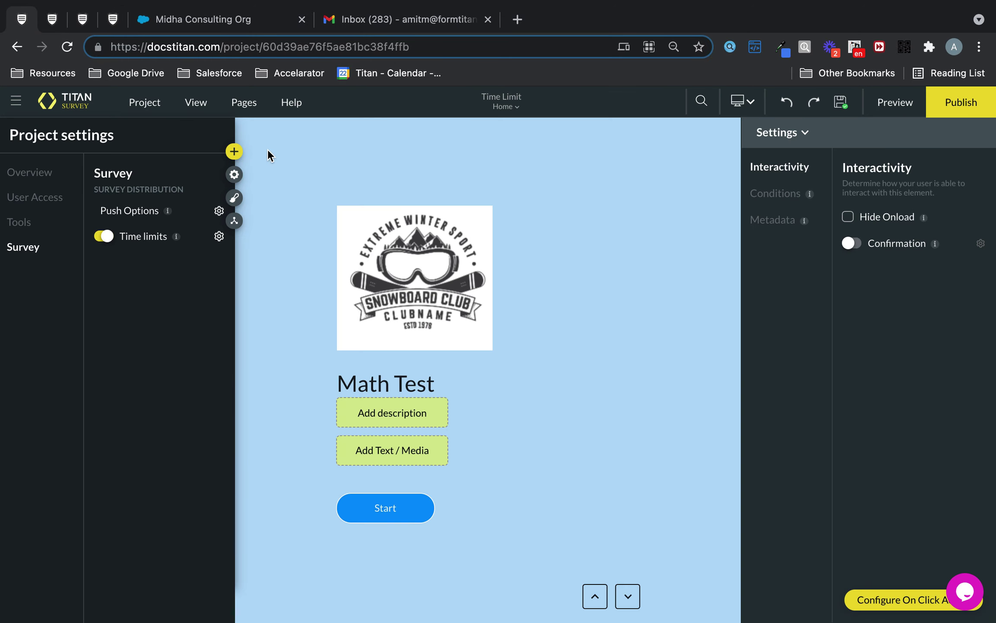
{"action": "left_click", "coordinate": [235, 174]}
{"action": "left_click", "coordinate": [87, 200]}
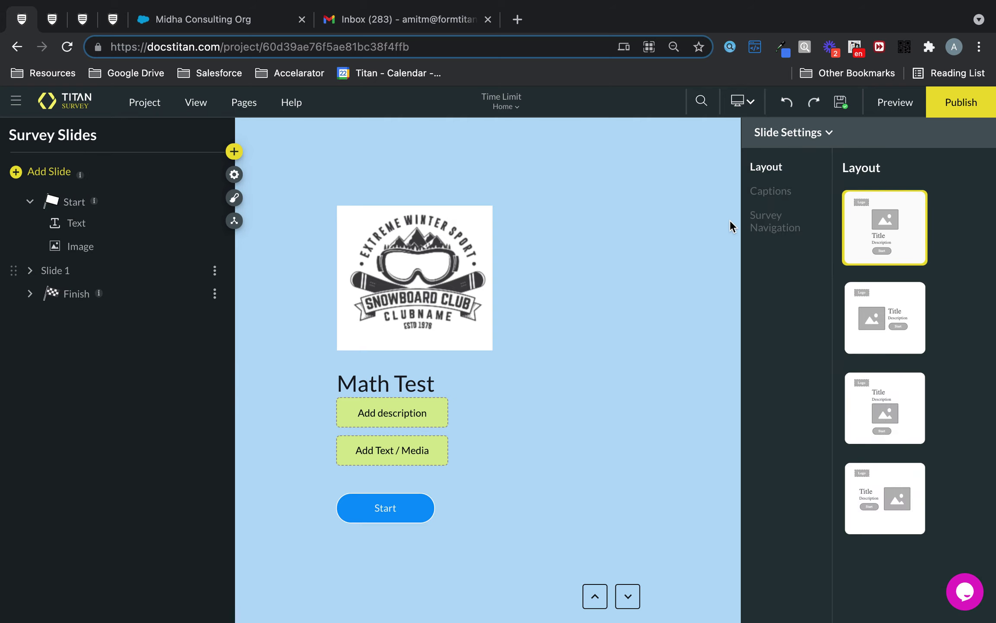
- Open the Start slide's captions and highlight the Fill Limit survey-time-ended message
{"action": "left_click", "coordinate": [785, 193]}
{"action": "scroll", "coordinate": [893, 393], "scroll_direction": "down", "scroll_amount": 3}
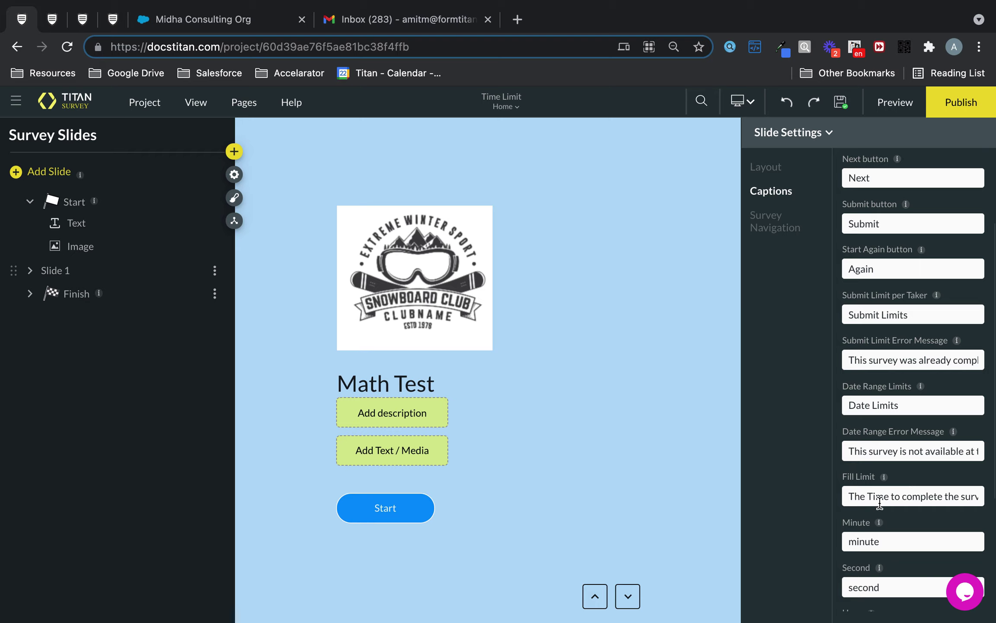
{"action": "left_click_drag", "start_coordinate": [849, 494], "coordinate": [995, 499]}
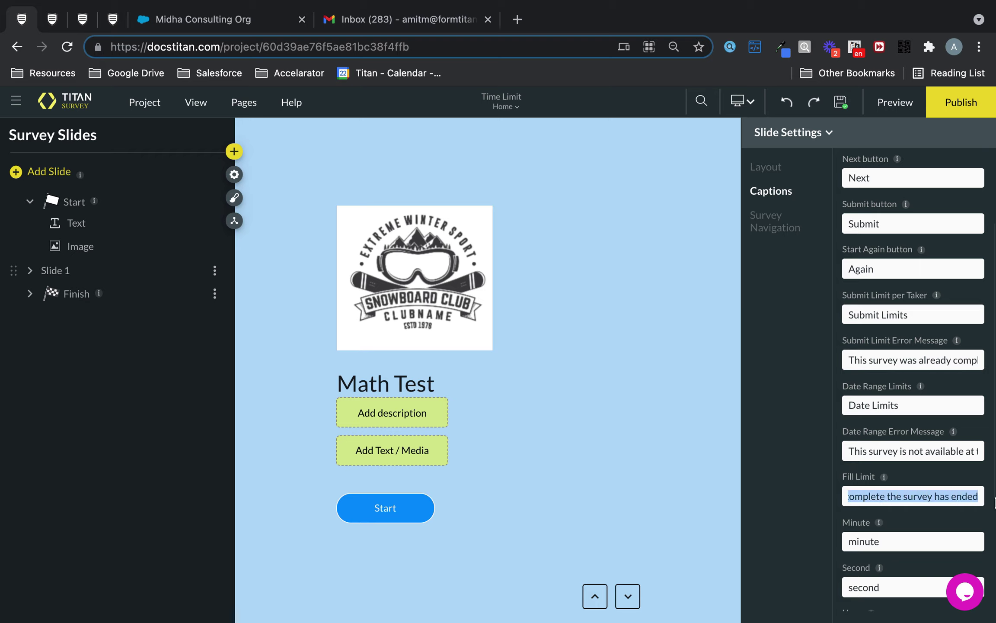
{"action": "left_click", "coordinate": [940, 493]}
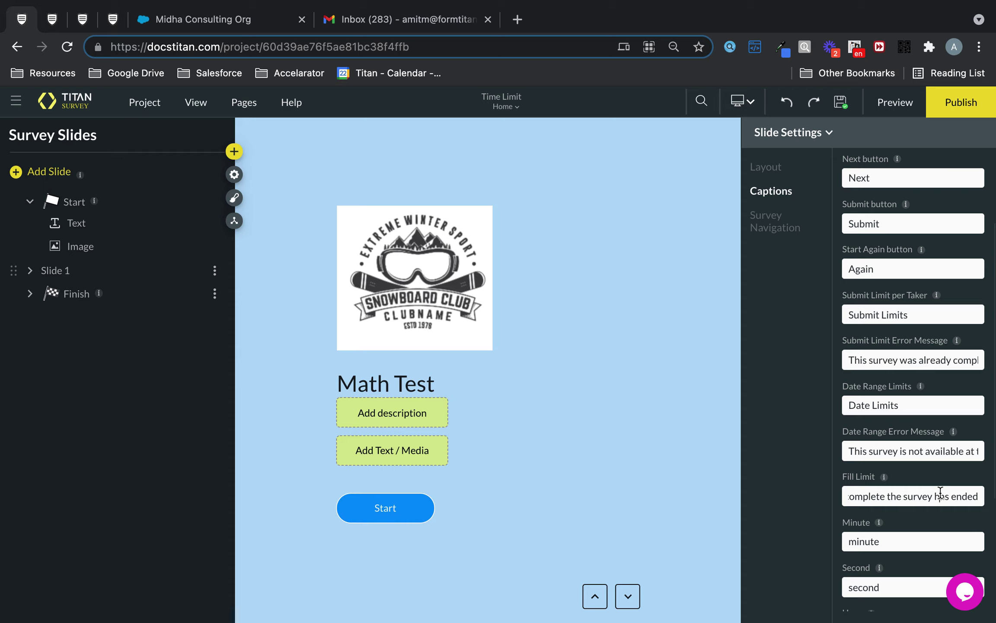